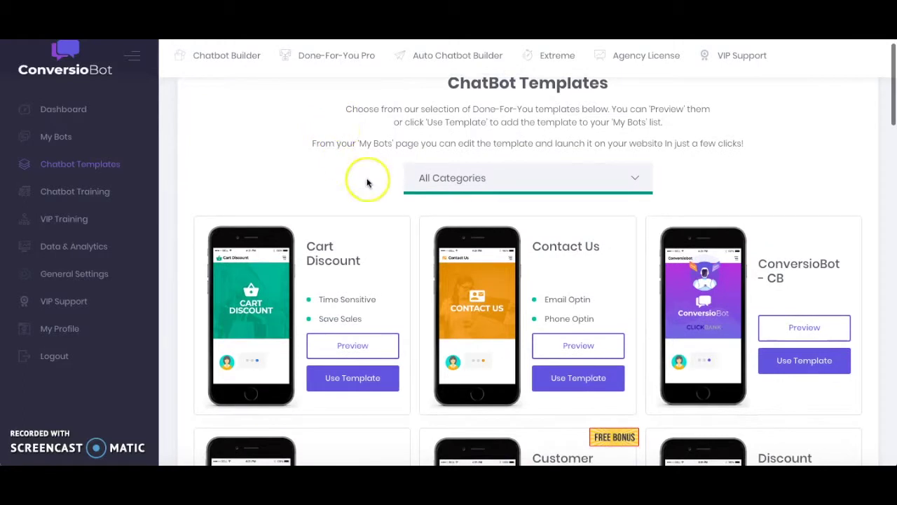
Step: Scroll the Chatbot Templates library down to the ConversioBot - CB template card
scroll(366, 180, "down", 1)
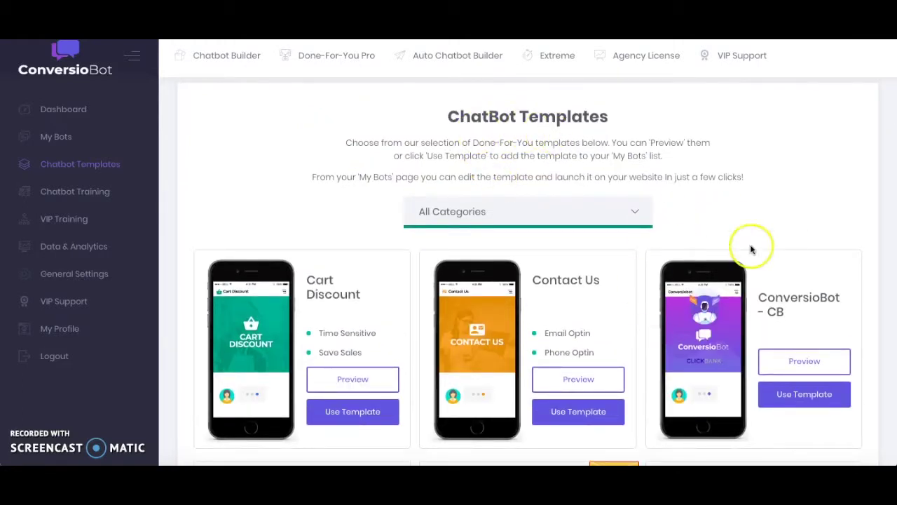
Step: Use the ConversioBot - CB template and confirm, loading the CB Affiliate Promo Tool flow
scroll(795, 343, "down", 1)
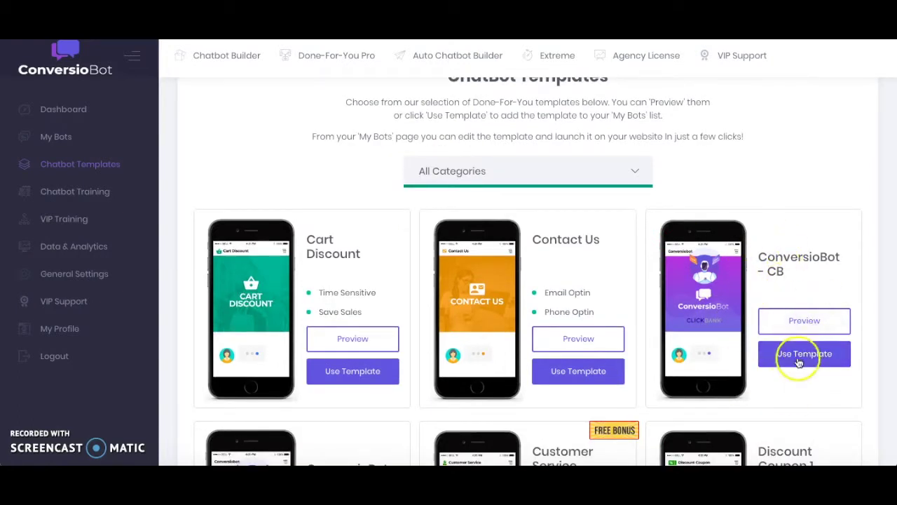
left_click(802, 361)
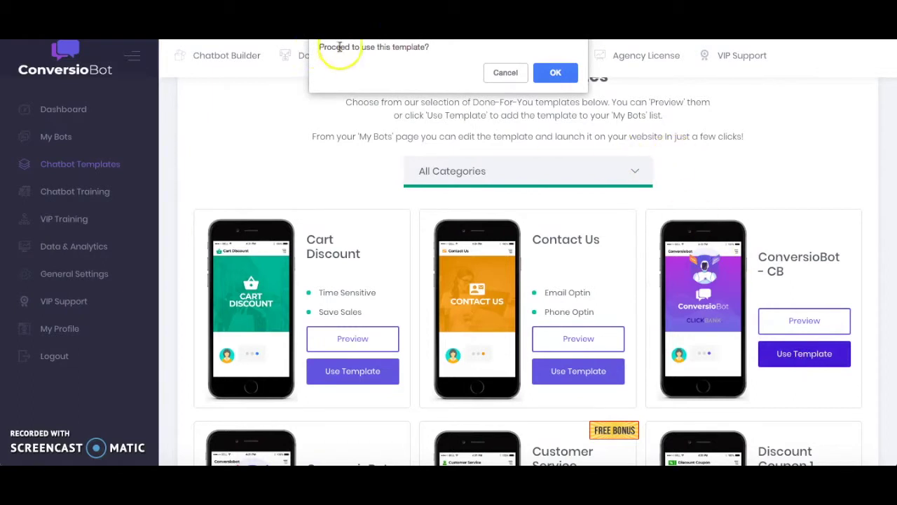
left_click(556, 72)
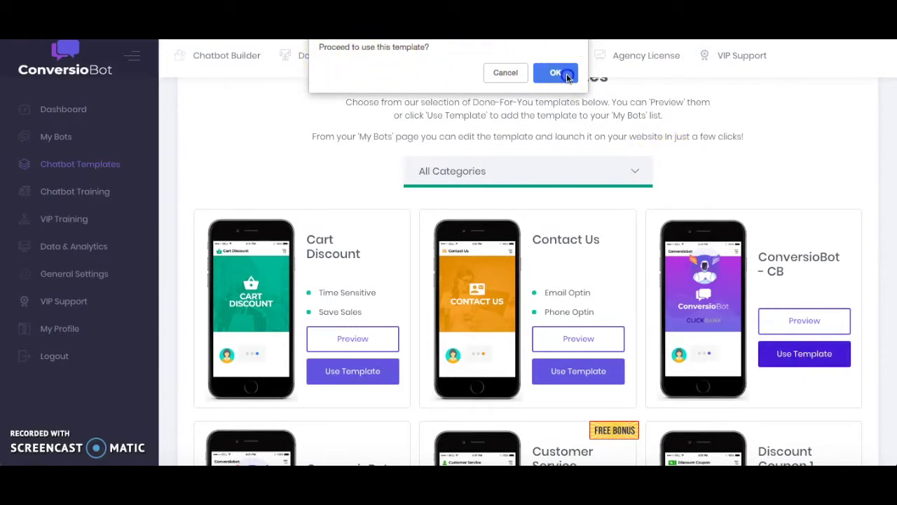
left_click(642, 420)
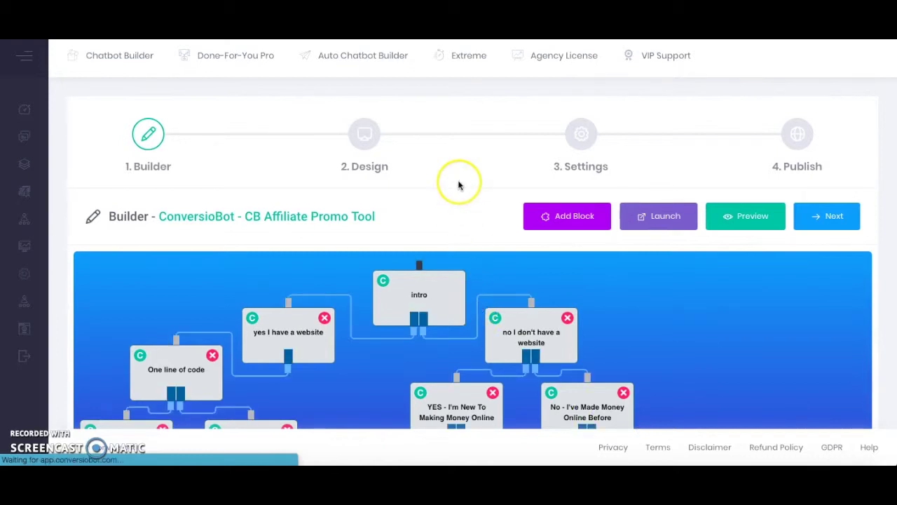
Step: Review the CB Affiliate Promo Tool flowchart, then advance the bot to the Design step
scroll(457, 184, "down", 2)
scroll(448, 327, "down", 10)
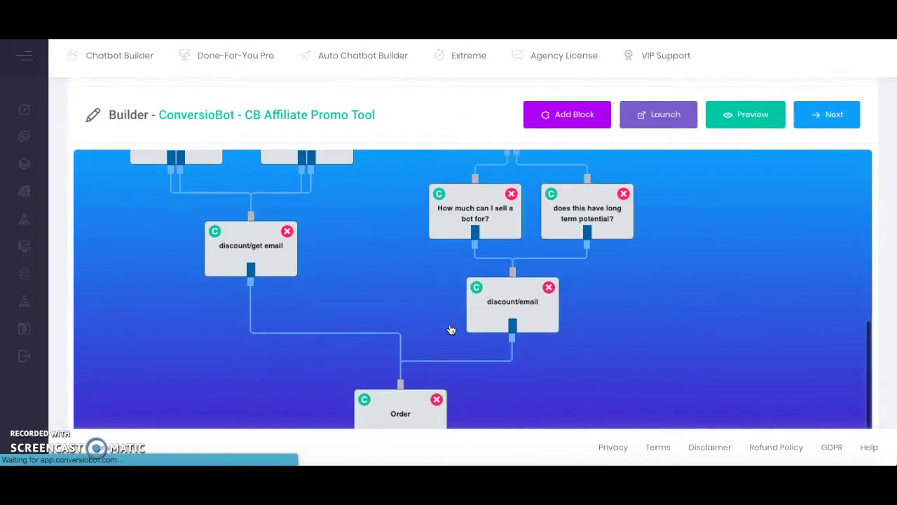
left_click(428, 245)
scroll(428, 244, "down", 1)
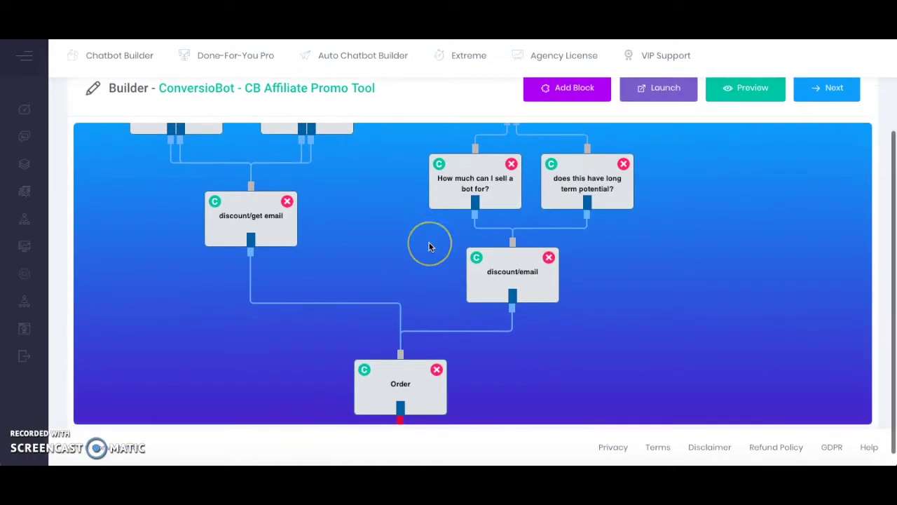
scroll(429, 246, "up", 3)
scroll(429, 245, "up", 3)
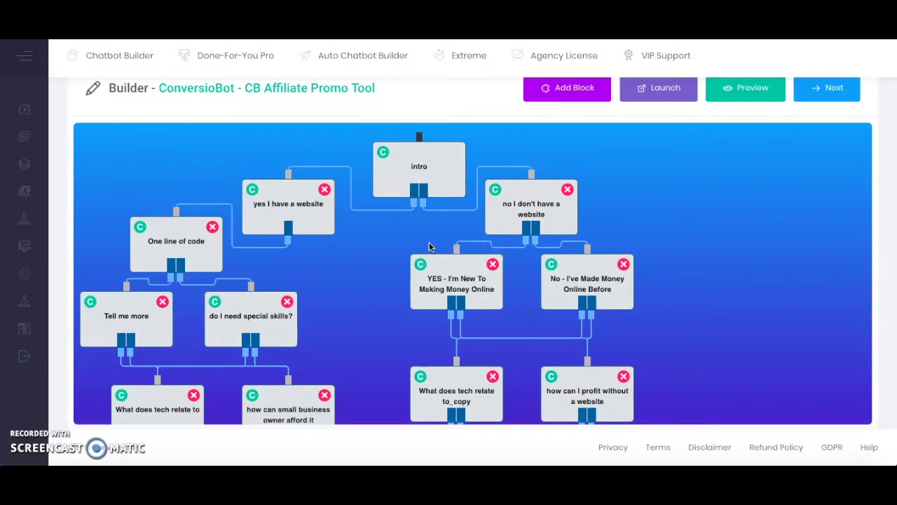
scroll(827, 187, "up", 2)
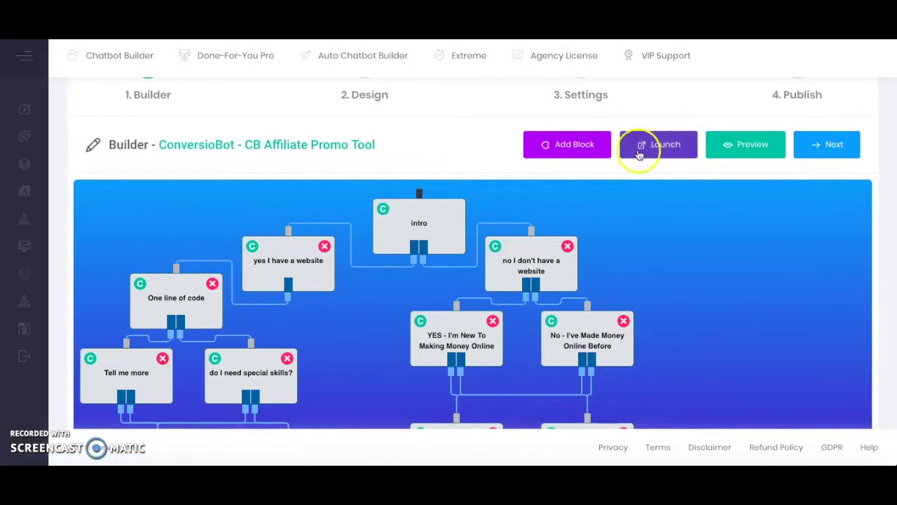
scroll(833, 223, "up", 1)
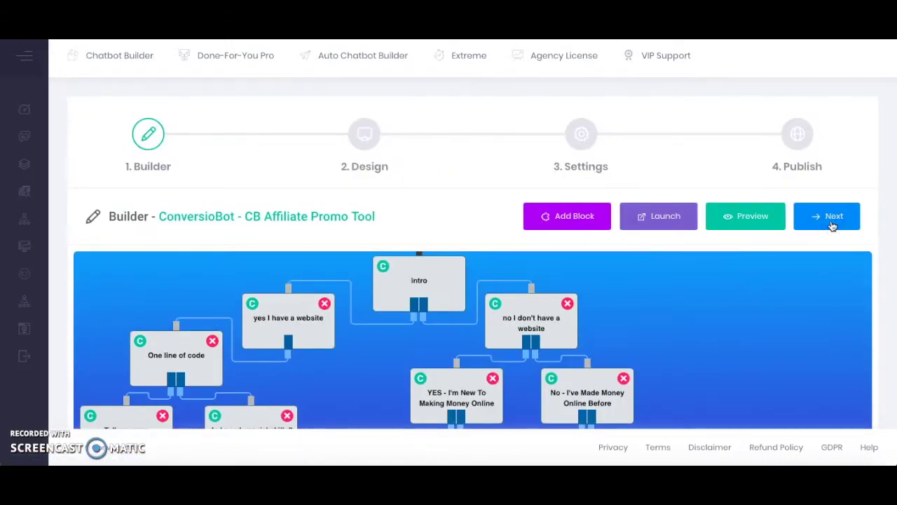
left_click(833, 226)
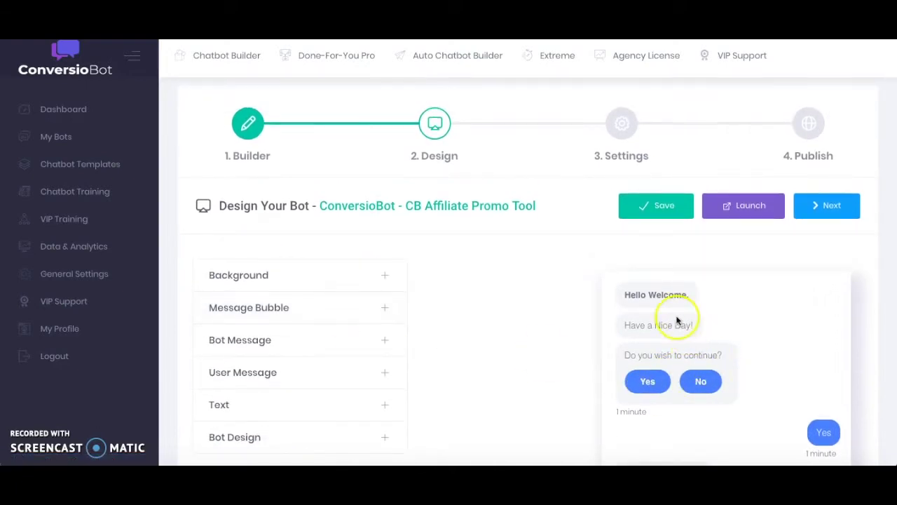
Step: Set the bot icon to the red-haired cartoon woman avatar and continue to Settings
scroll(338, 367, "down", 3)
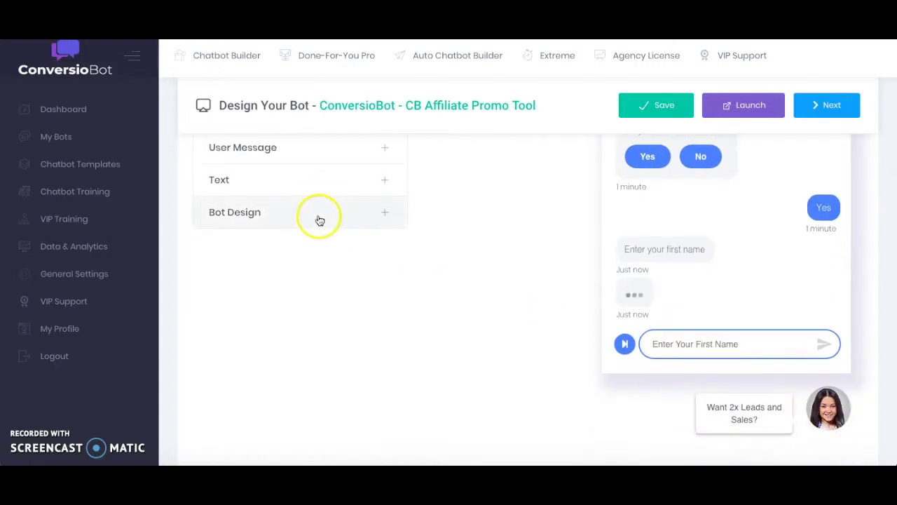
left_click(319, 219)
scroll(297, 335, "down", 3)
scroll(312, 411, "down", 3)
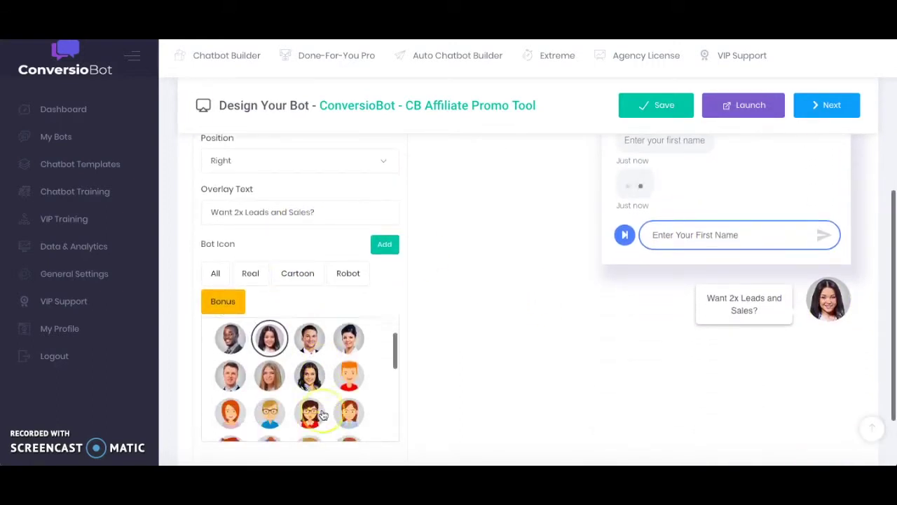
scroll(323, 414, "down", 1)
left_click(312, 357)
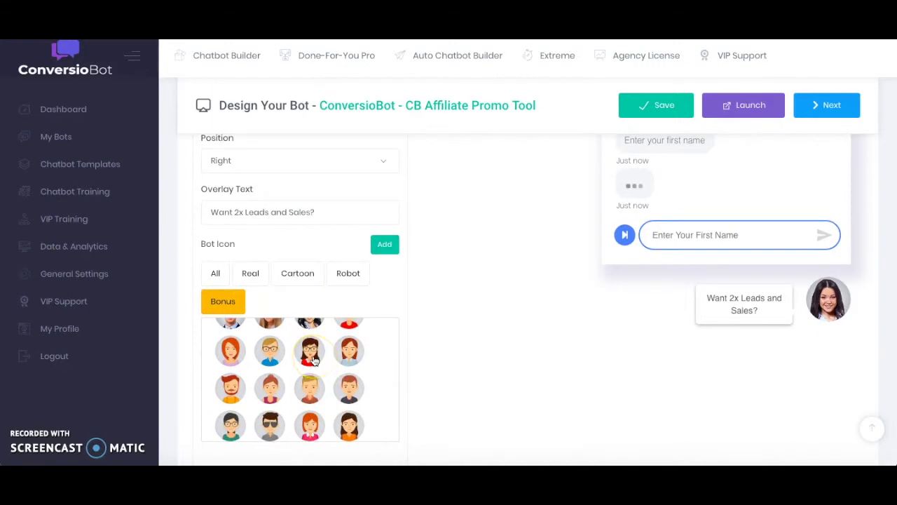
left_click(270, 386)
left_click(239, 301)
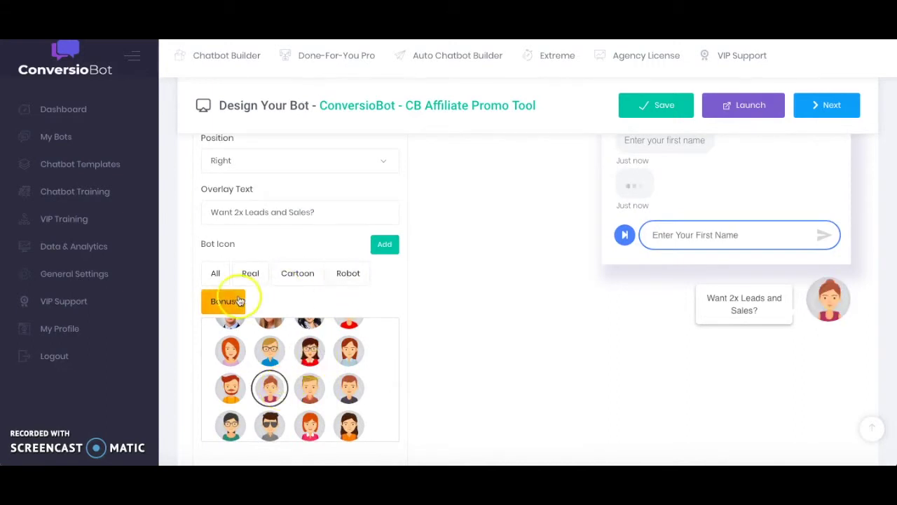
scroll(549, 255, "up", 5)
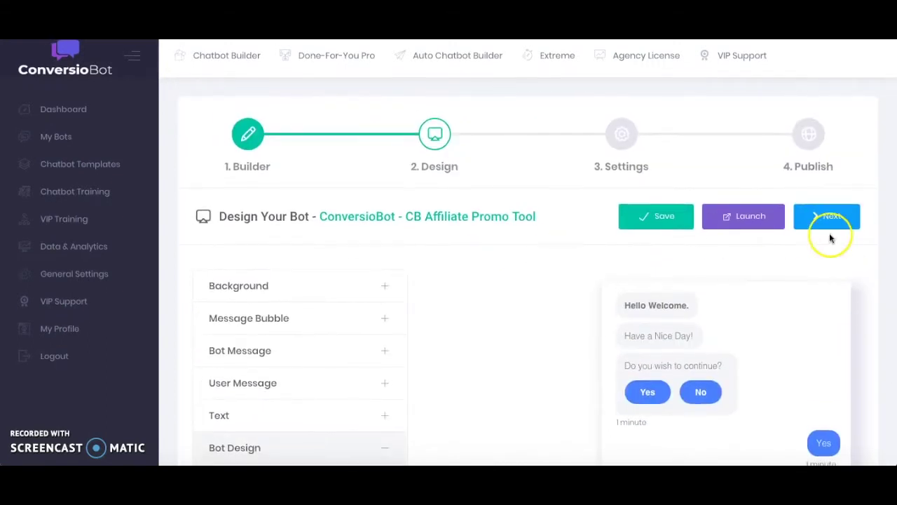
left_click(831, 217)
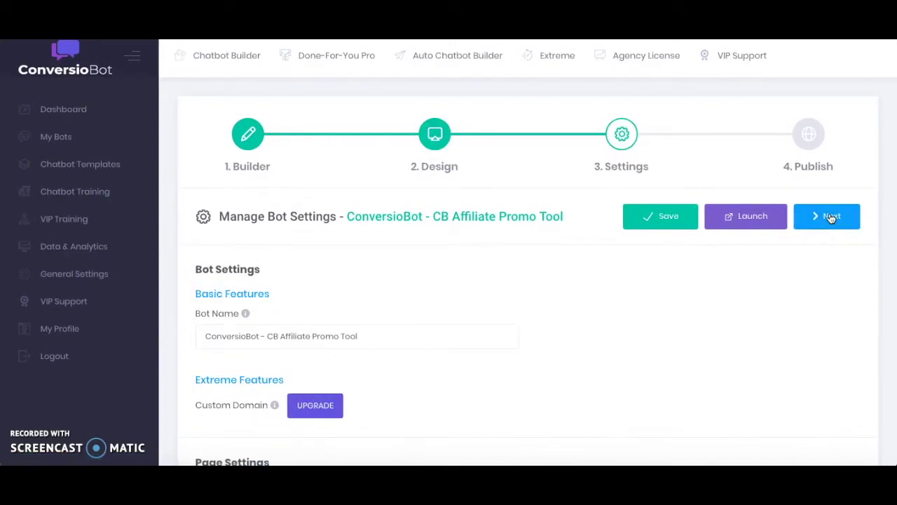
Step: Proceed from the Settings step to the Publish step
scroll(370, 126, "down", 3)
scroll(371, 126, "up", 3)
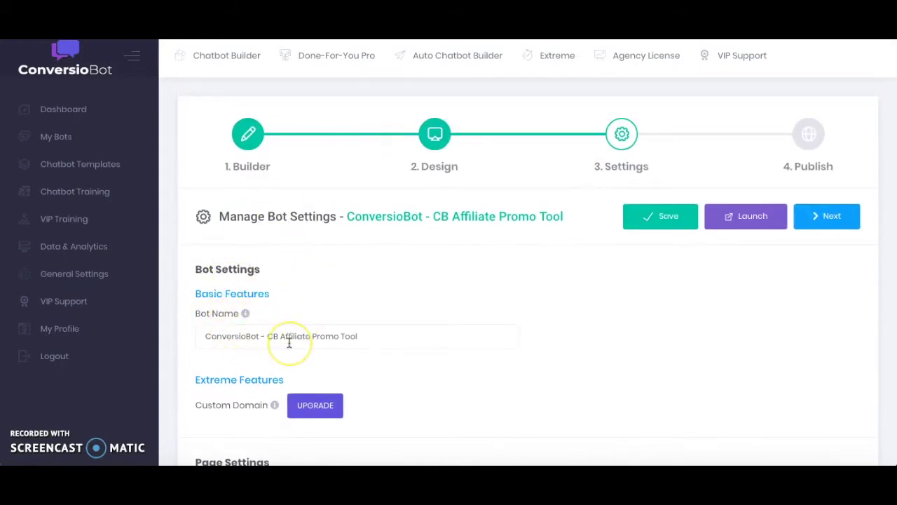
scroll(288, 343, "down", 10)
left_click(813, 105)
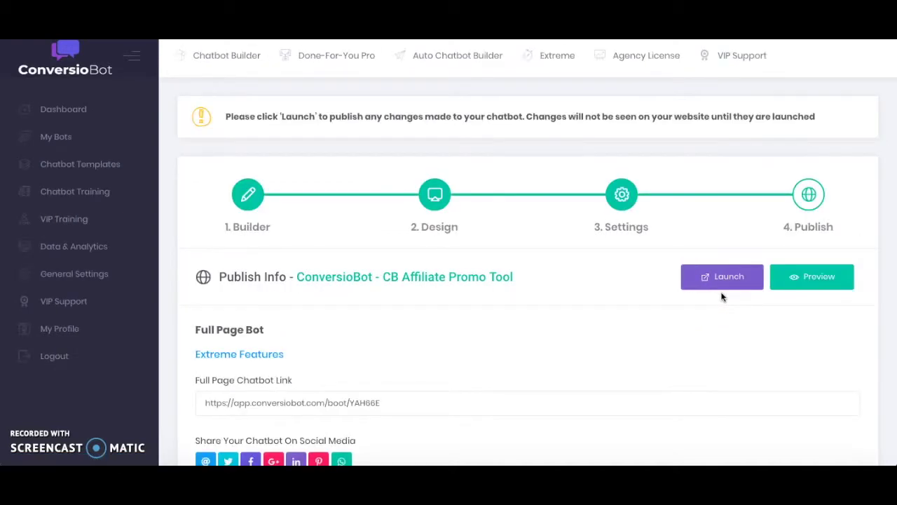
Step: Launch the bot and scroll through its widget code, WordPress plugin download and Bot ID
scroll(594, 400, "down", 1)
scroll(594, 400, "down", 2)
left_click(707, 173)
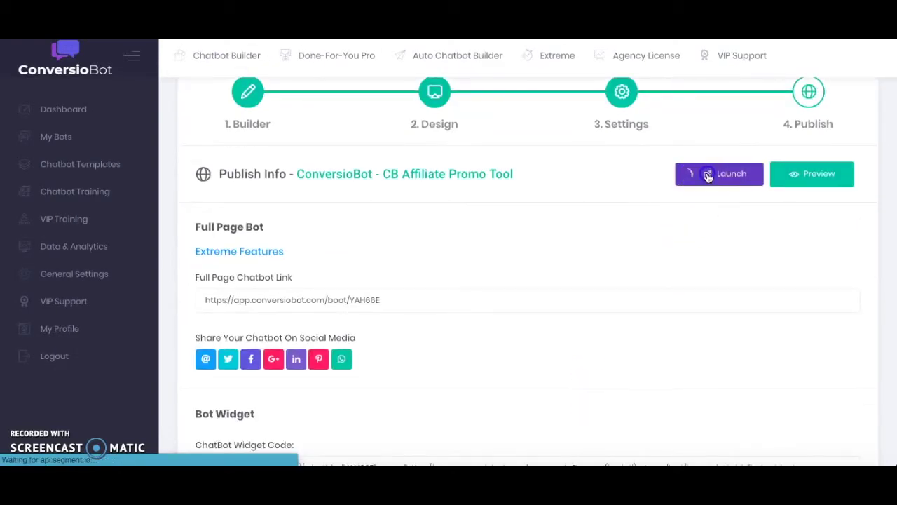
scroll(538, 281, "down", 1)
scroll(538, 281, "down", 3)
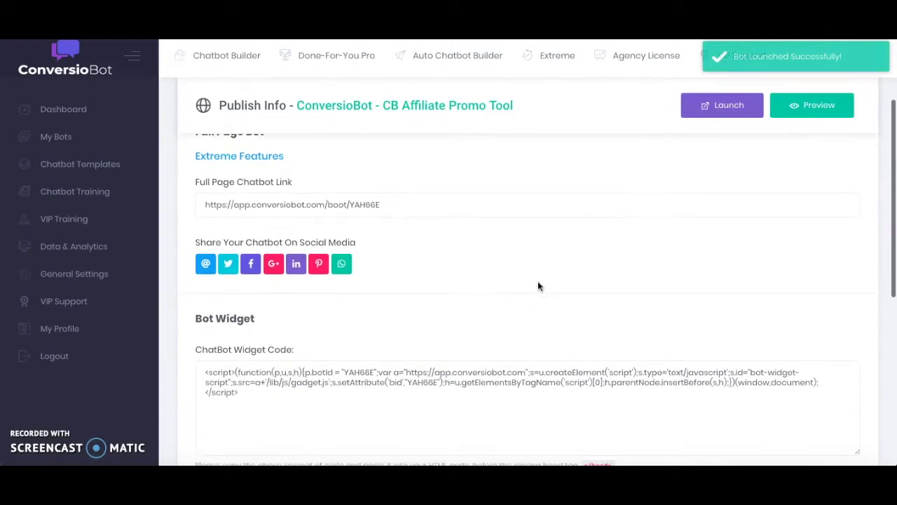
scroll(538, 281, "down", 1)
scroll(538, 281, "down", 5)
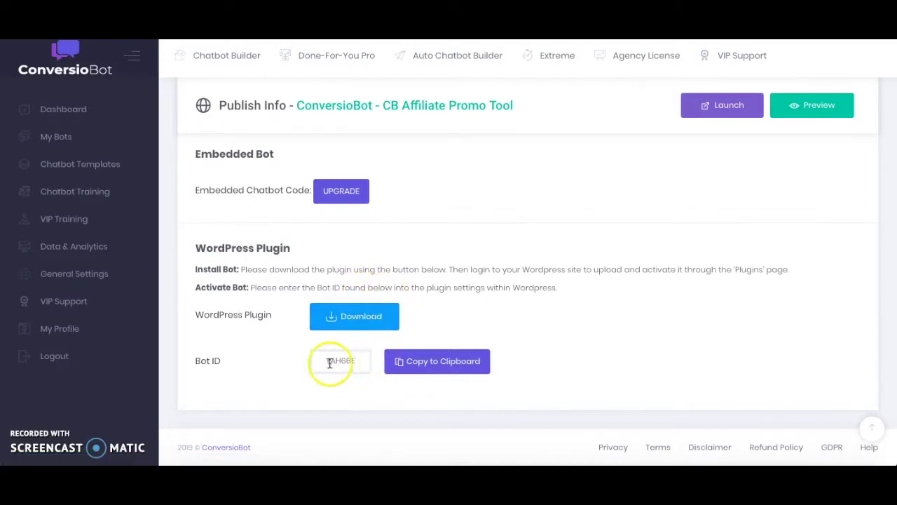
scroll(426, 269, "up", 1)
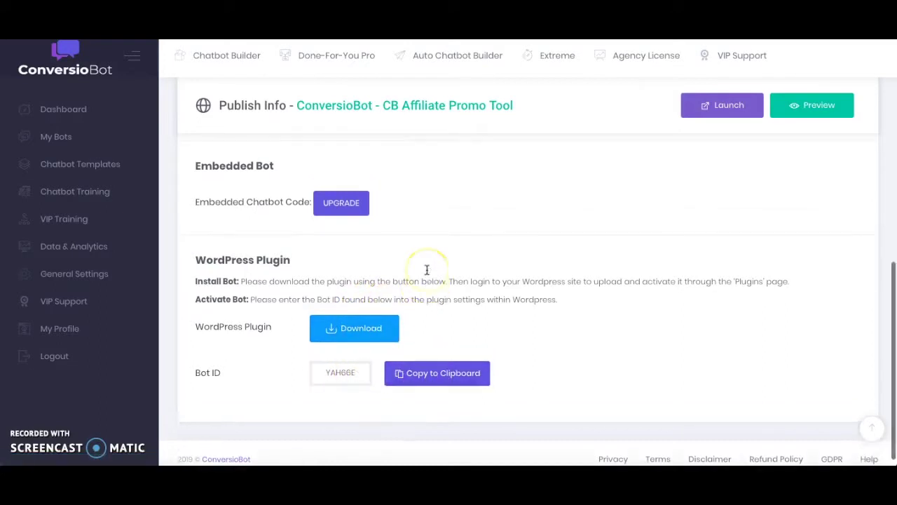
scroll(418, 251, "up", 3)
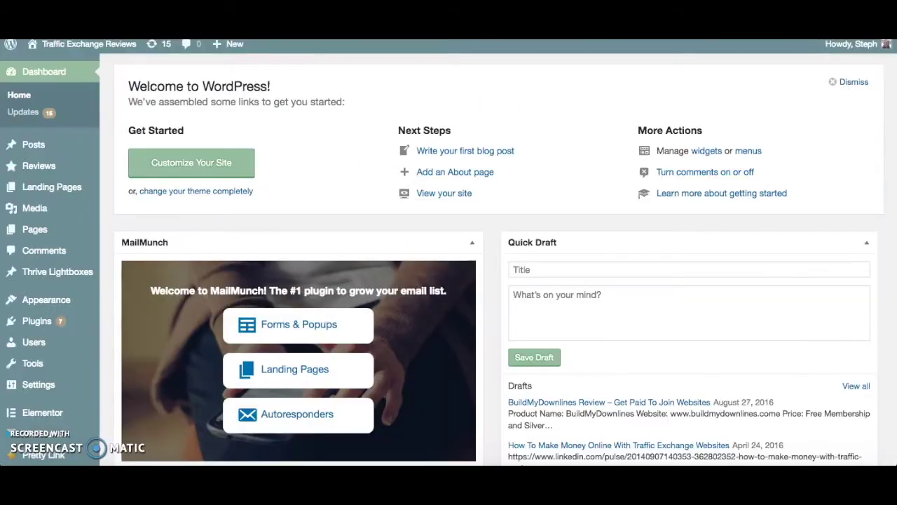
Step: Open WordPress Plugins and choose Add New
left_click(41, 324)
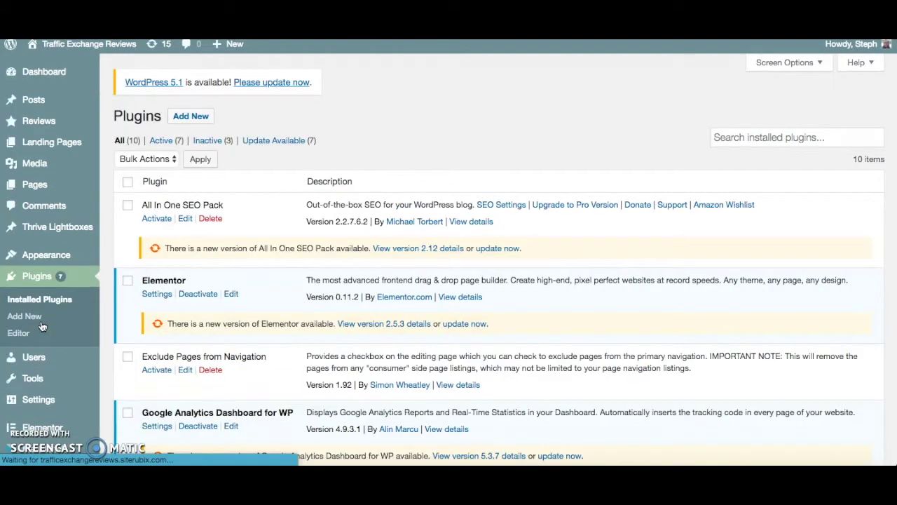
left_click(166, 144)
Step: Upload conversiobot.zip as a new plugin, install it and activate it
left_click(203, 116)
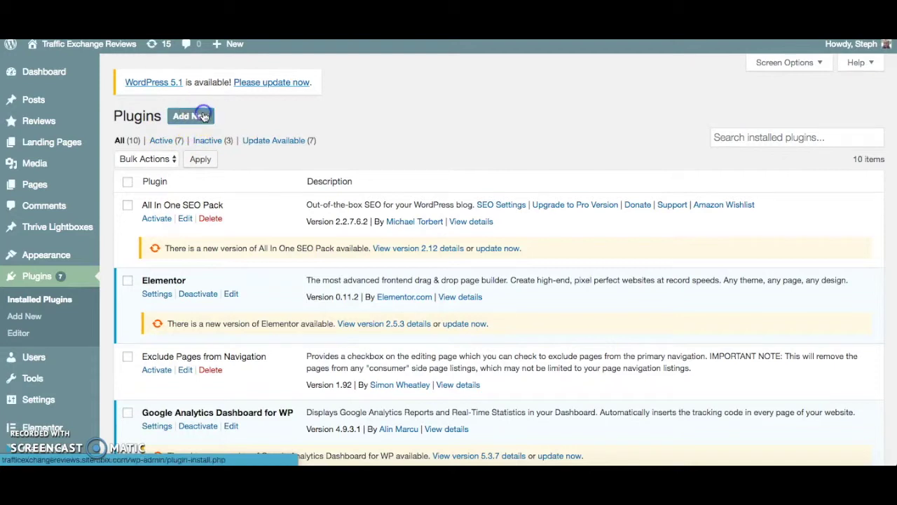
left_click(232, 117)
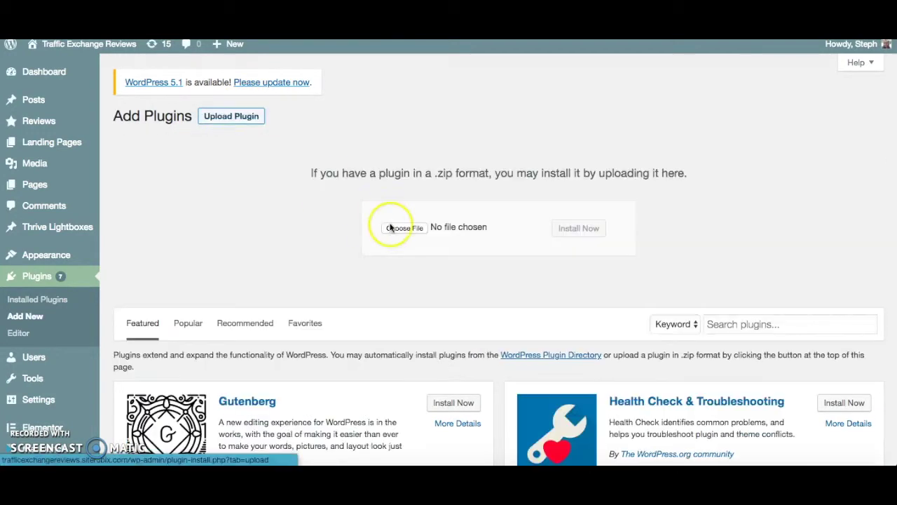
left_click(411, 231)
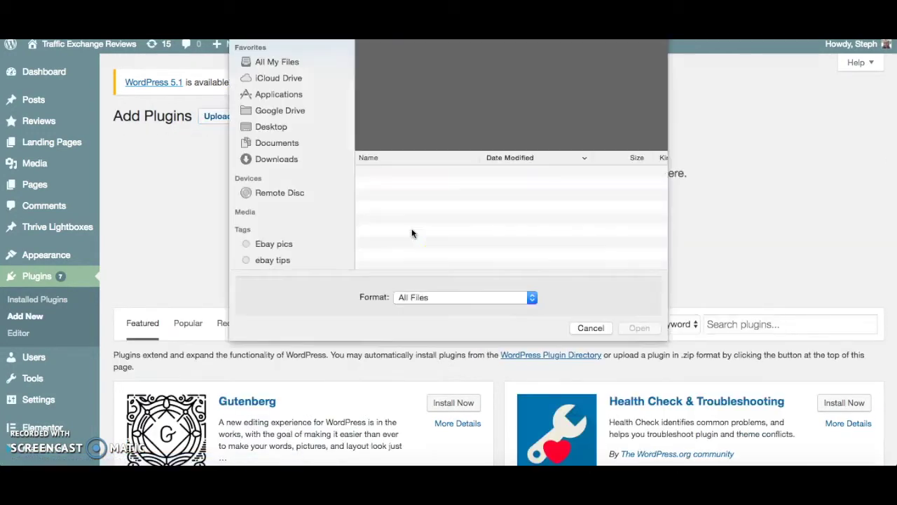
double_click(405, 180)
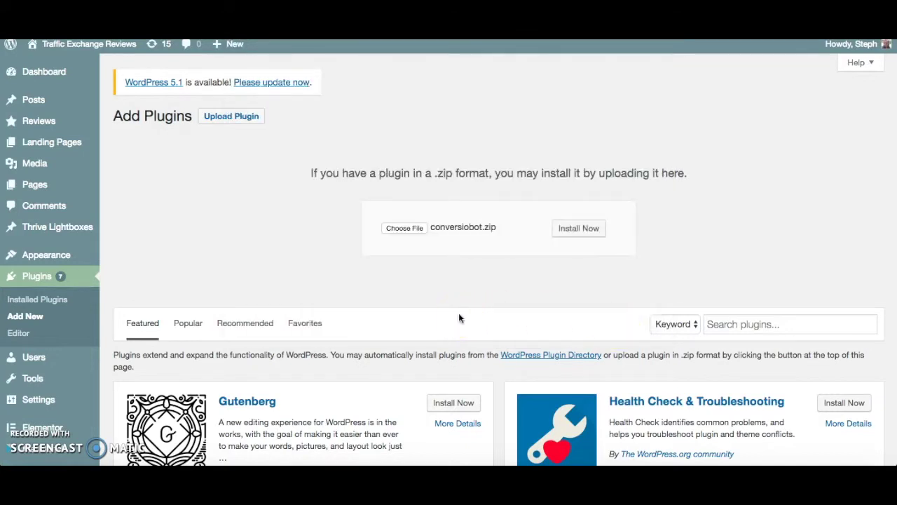
left_click(574, 228)
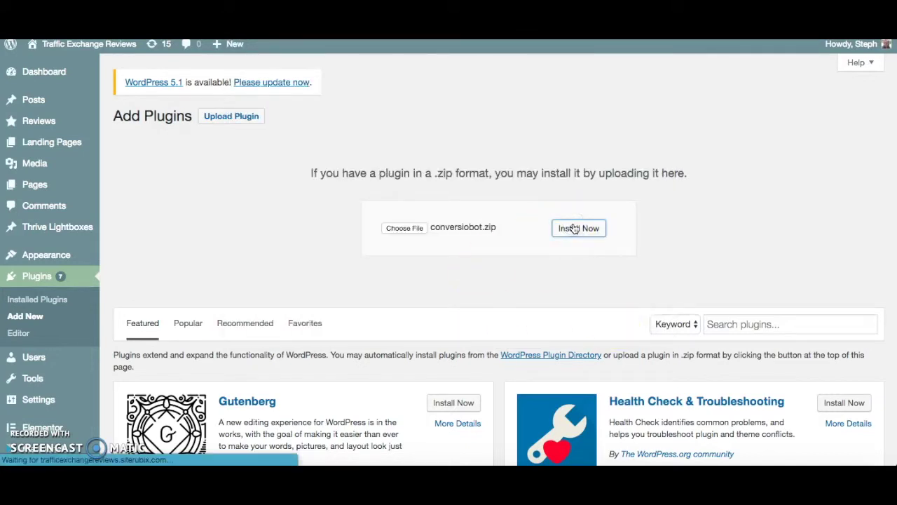
left_click(150, 208)
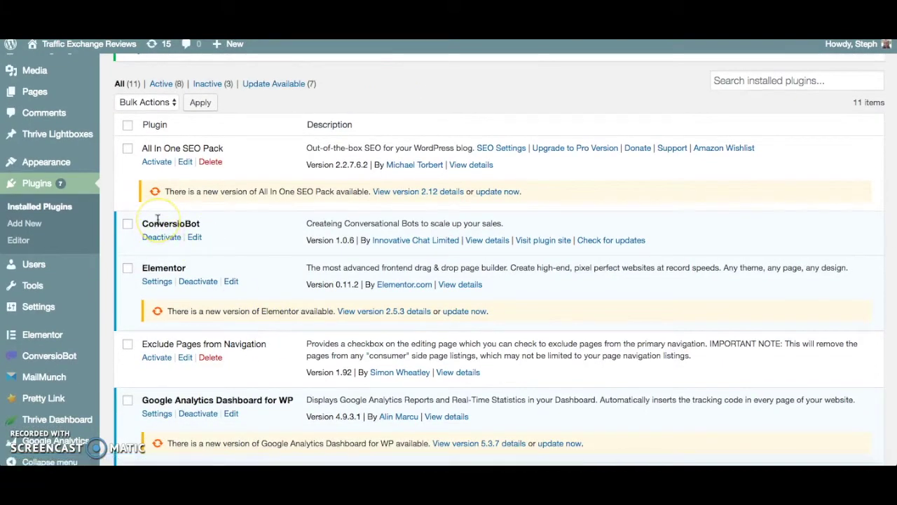
Step: Open the ConversioBot plugin settings page and copy the Bot ID from Publish Info
scroll(214, 228, "up", 3)
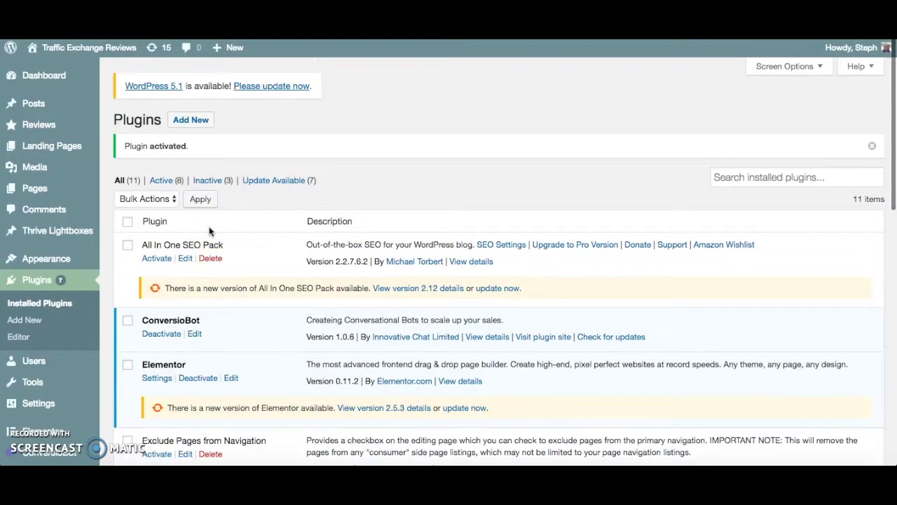
scroll(210, 230, "down", 4)
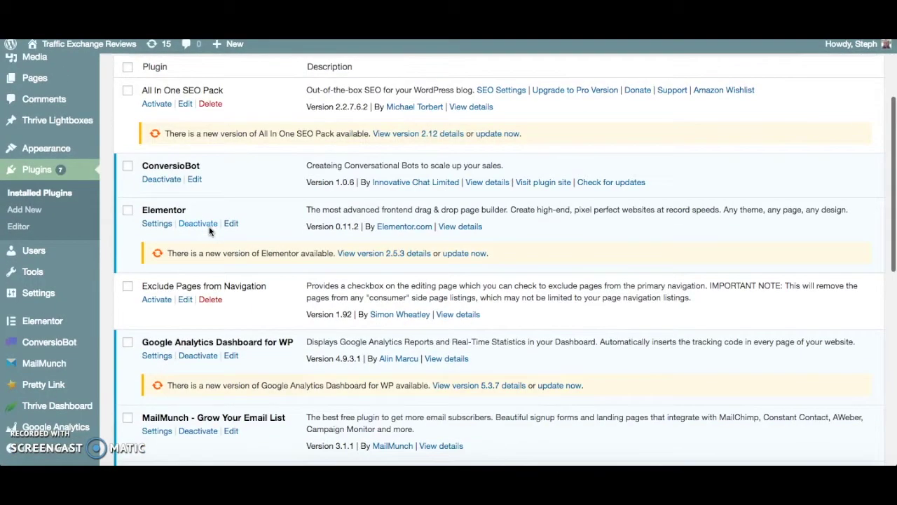
left_click(52, 344)
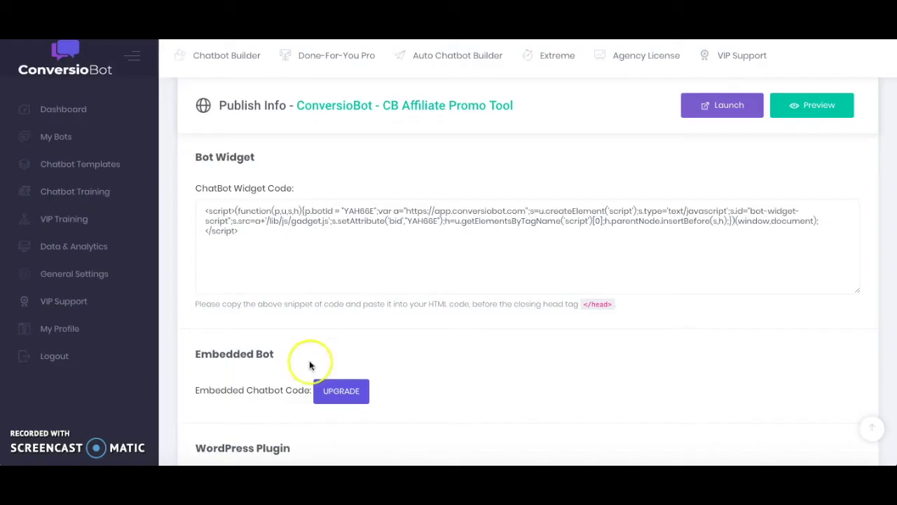
scroll(321, 407, "down", 3)
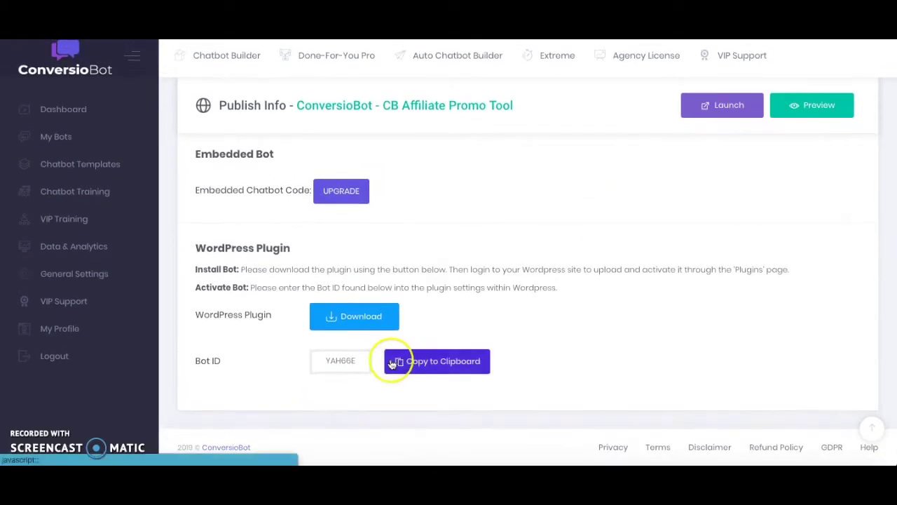
left_click(409, 362)
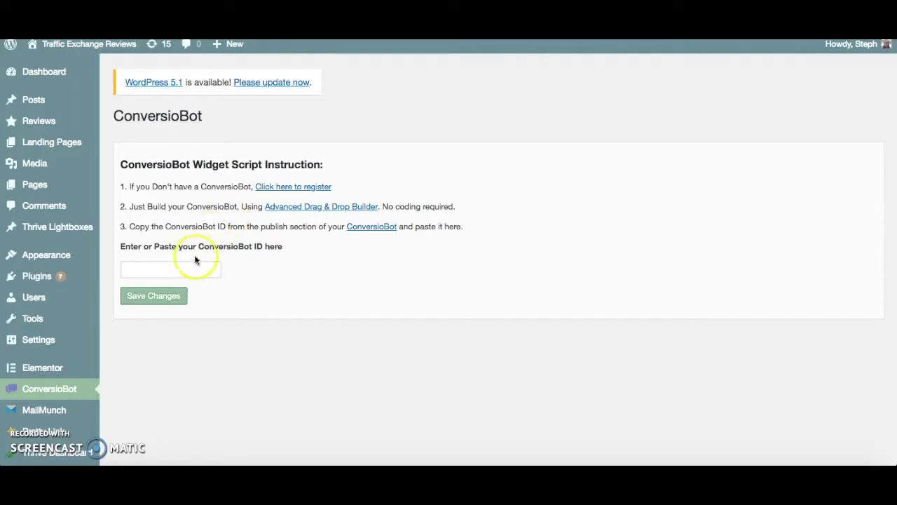
Step: Paste the copied Bot ID into the ConversioBot ID field and save the settings
left_click(192, 263)
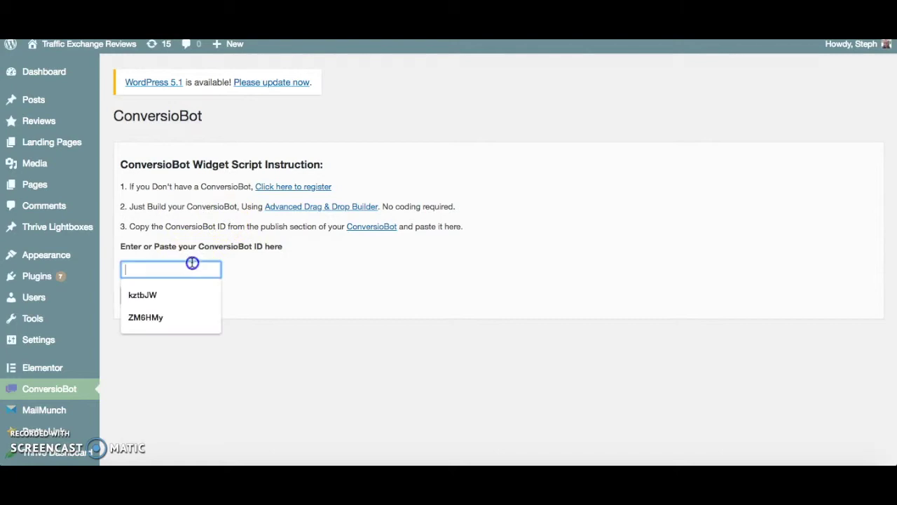
key("ctrl+v")
left_click(158, 305)
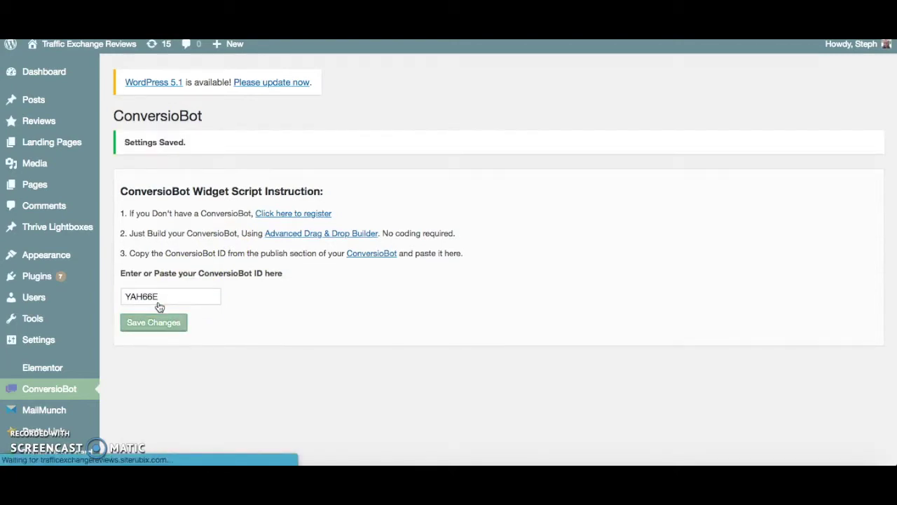
Step: Visit the Traffic Exchange Reviews site, open the ConversioBot chat widget, then close it
mouse_move(88, 52)
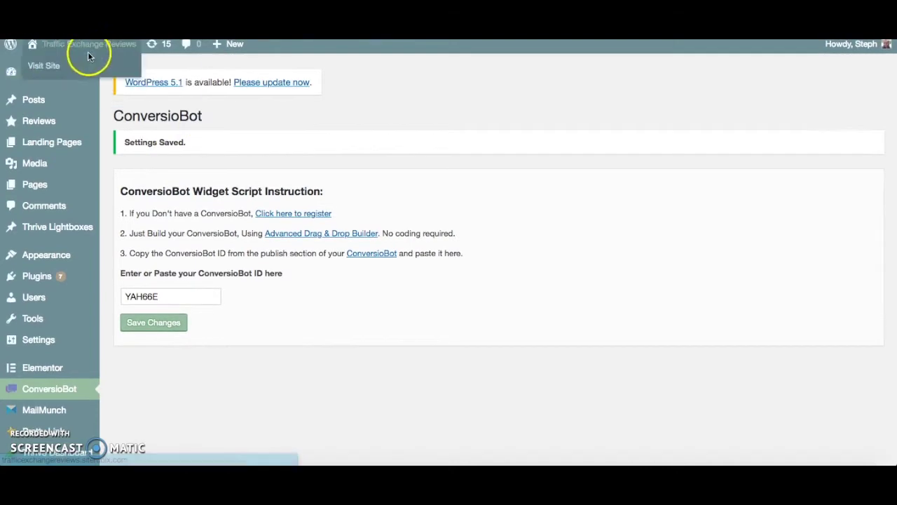
left_click(43, 64)
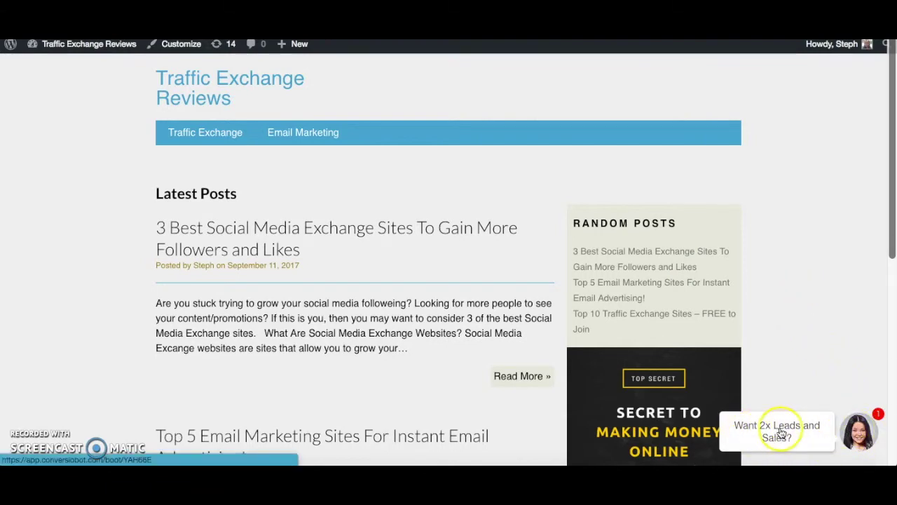
left_click(844, 432)
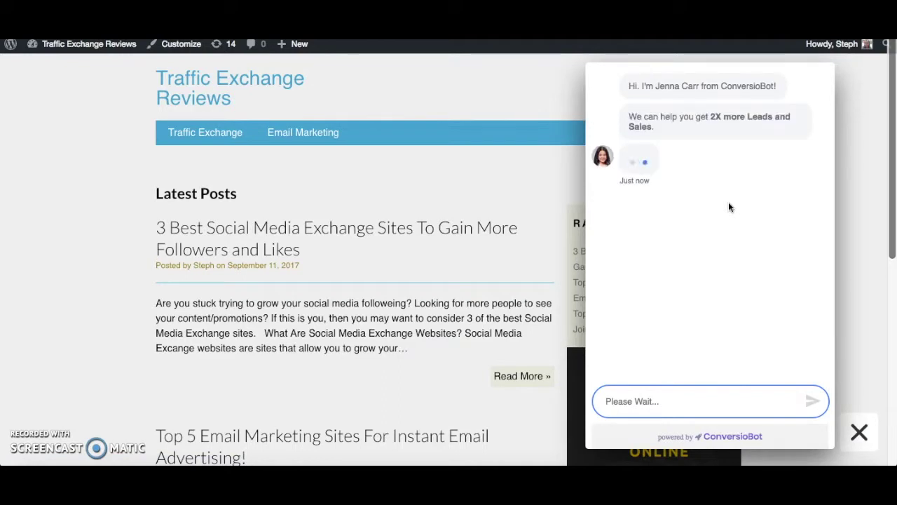
left_click(859, 432)
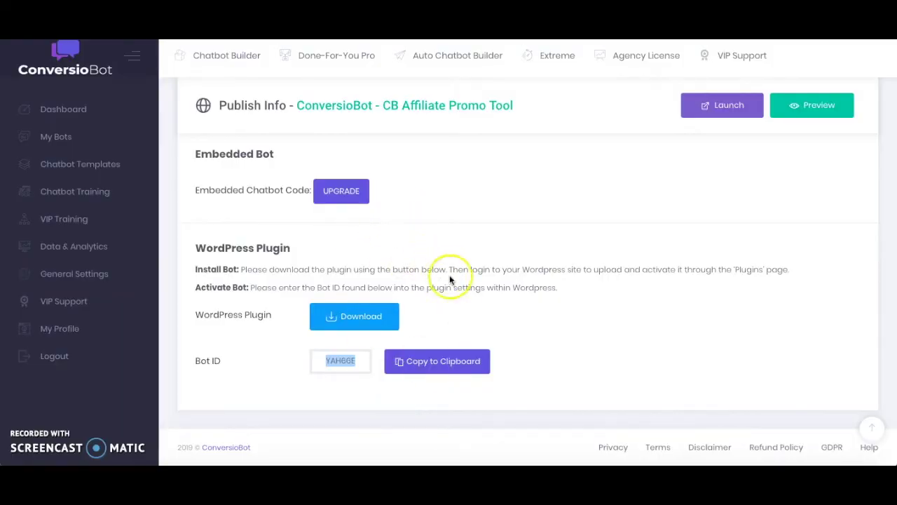
scroll(449, 275, "up", 1)
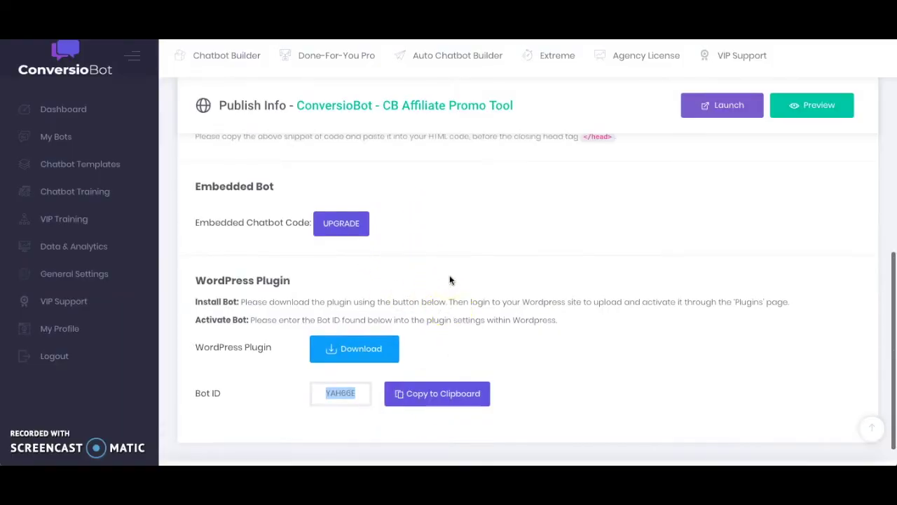
scroll(467, 336, "up", 1)
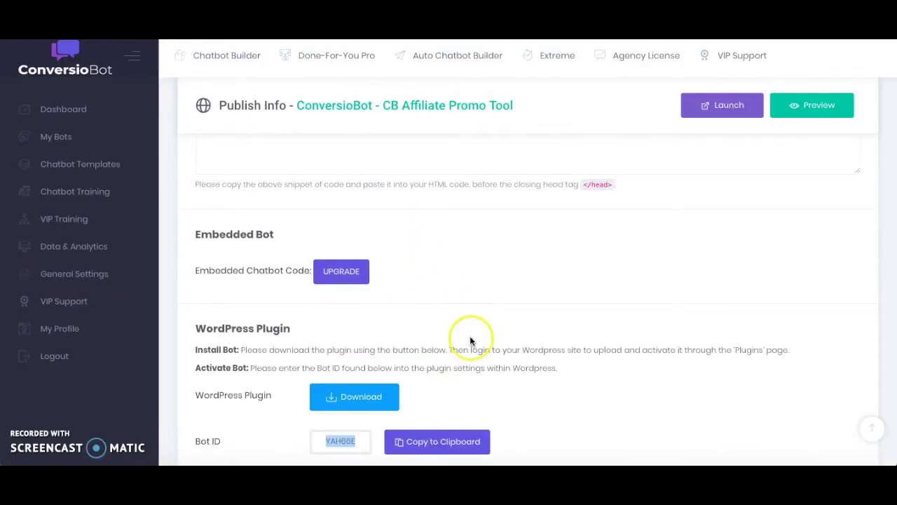
scroll(481, 254, "up", 5)
scroll(481, 255, "up", 1)
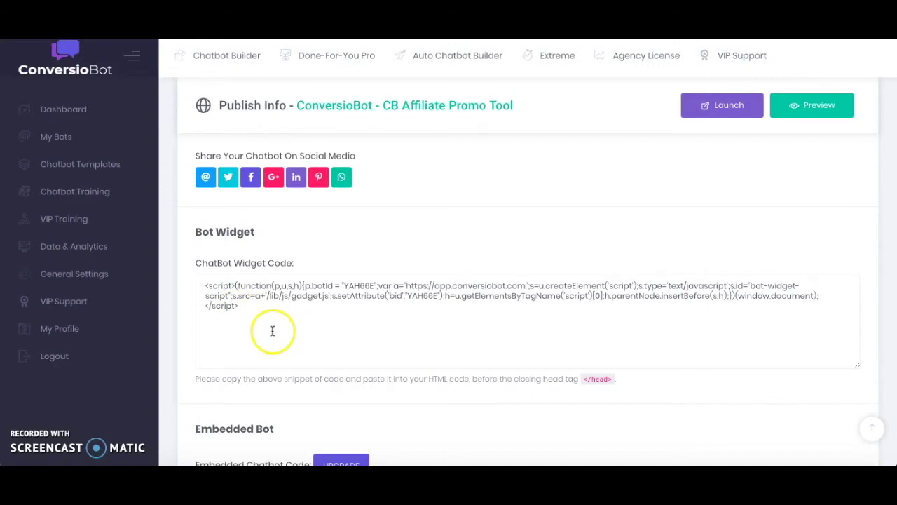
scroll(321, 376, "down", 1)
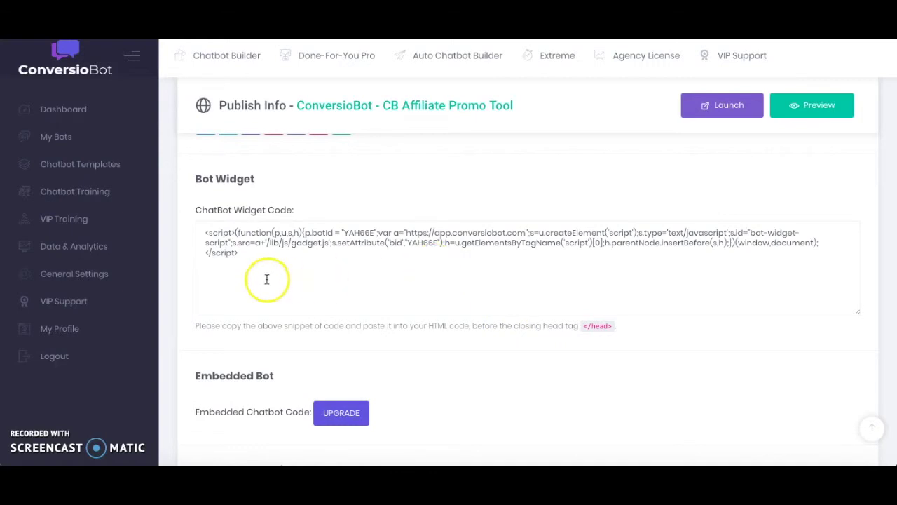
scroll(280, 336, "down", 3)
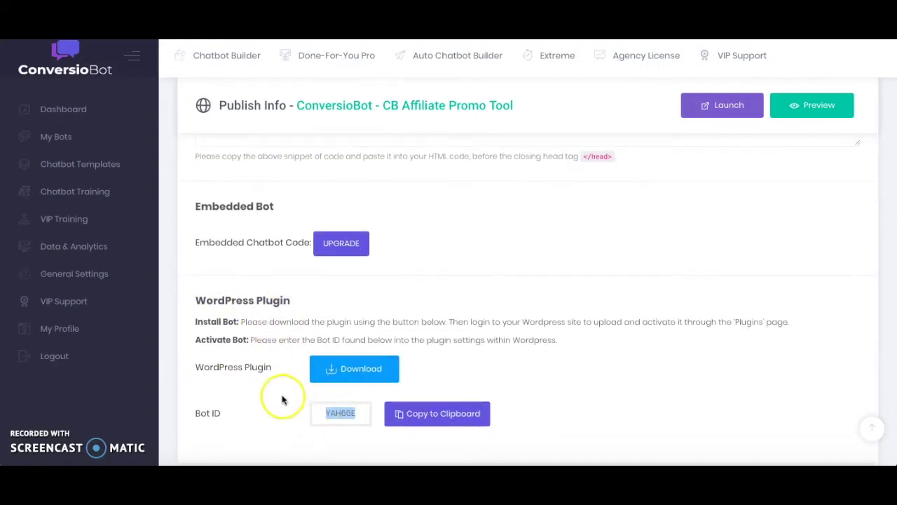
scroll(279, 396, "up", 3)
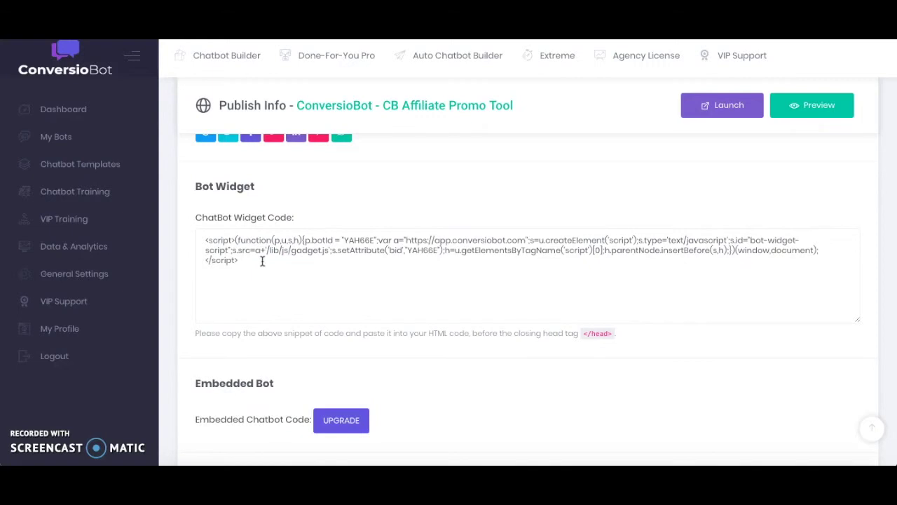
scroll(226, 331, "down", 3)
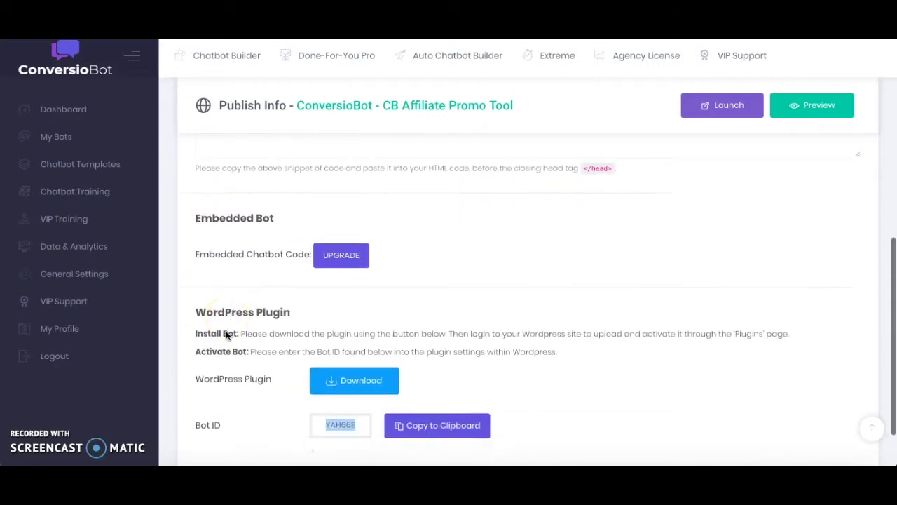
left_click(244, 393)
scroll(654, 394, "up", 10)
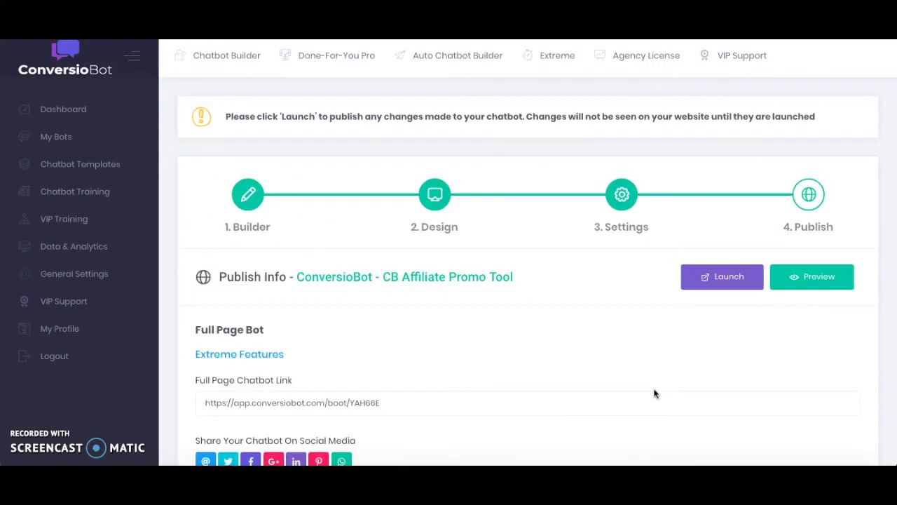